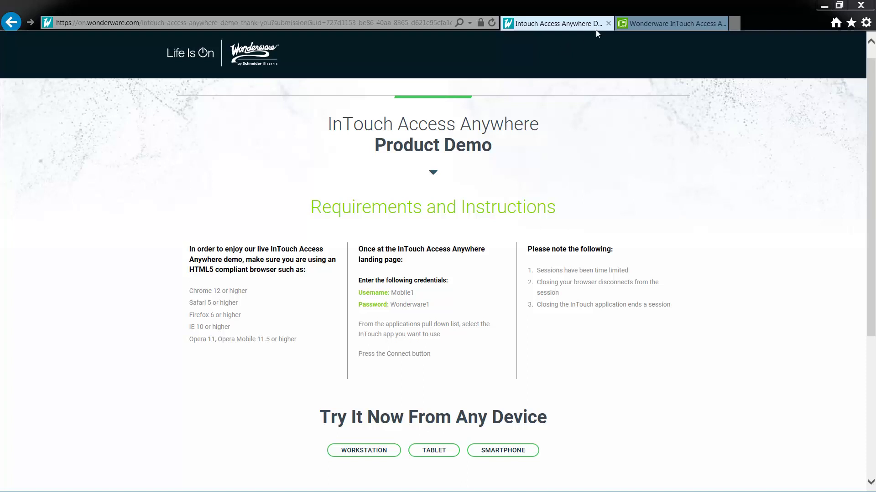
Sign in to InTouch Access Anywhere and connect to the InTouch Modern Demo 1080p session
left_click(645, 22)
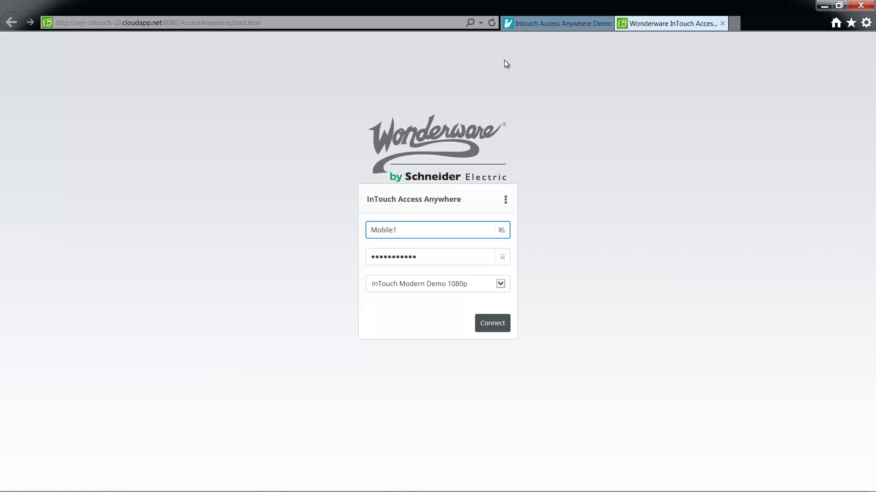
left_click(493, 323)
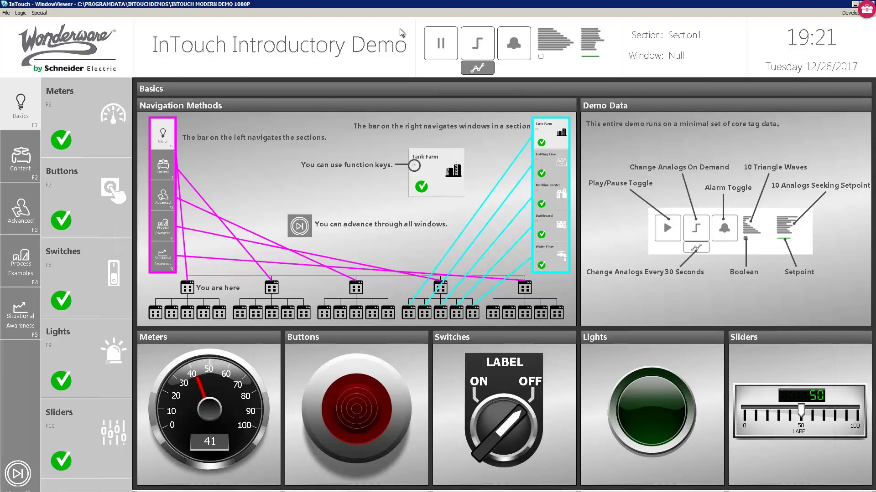
Show the demo full screen and open the Simple Tank Farm window under Process Examples
mouse_move(417, 4)
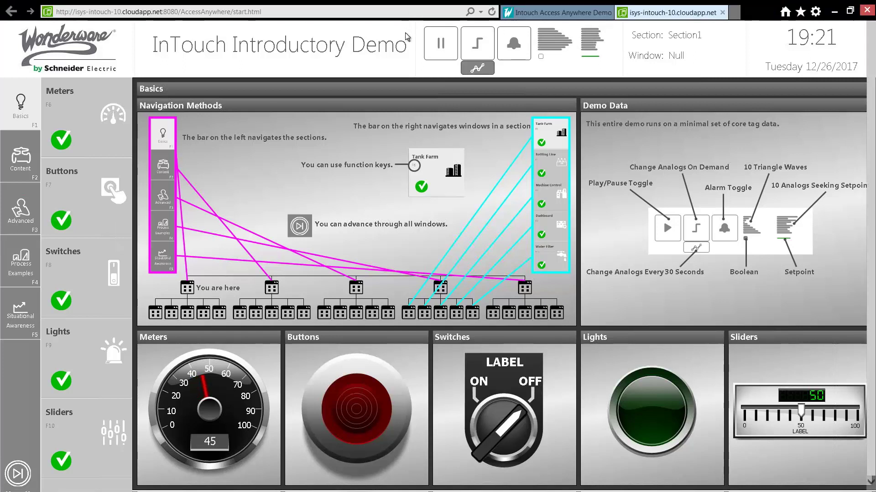
key("alt+Tab")
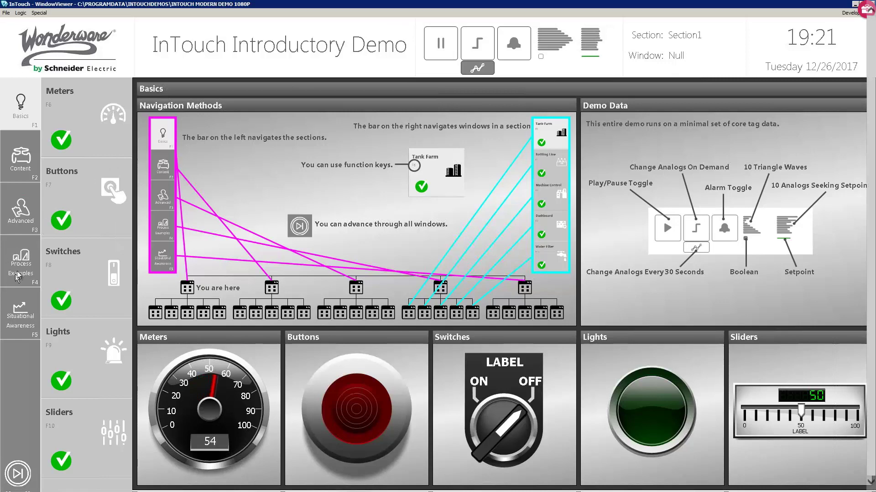
left_click(19, 265)
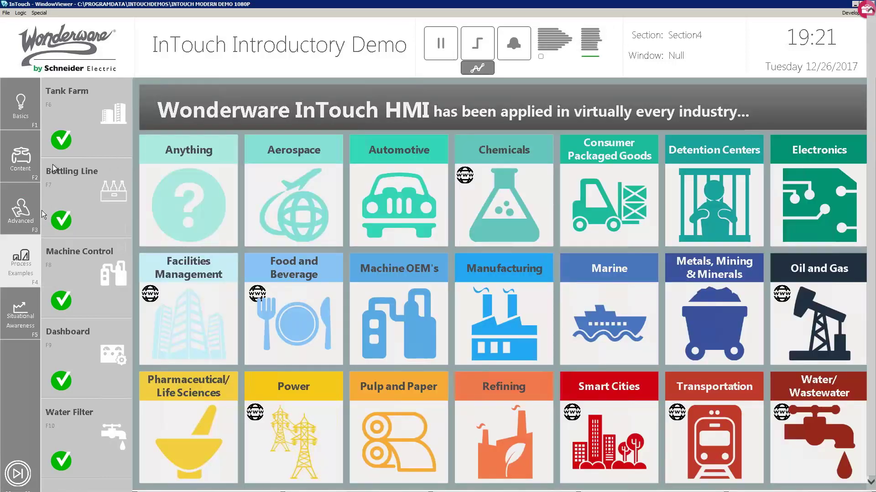
left_click(81, 119)
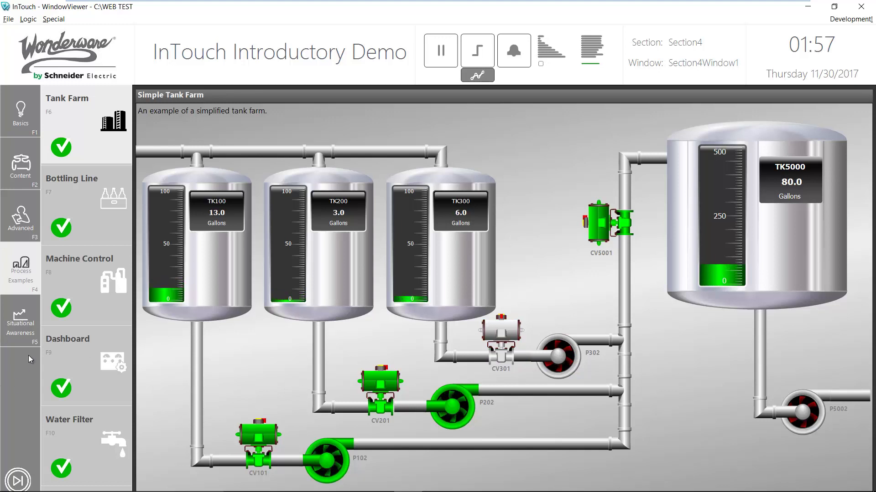
View Situational Awareness Dashboard 2, then Dashboard 3, then Dashboard 1
left_click(27, 335)
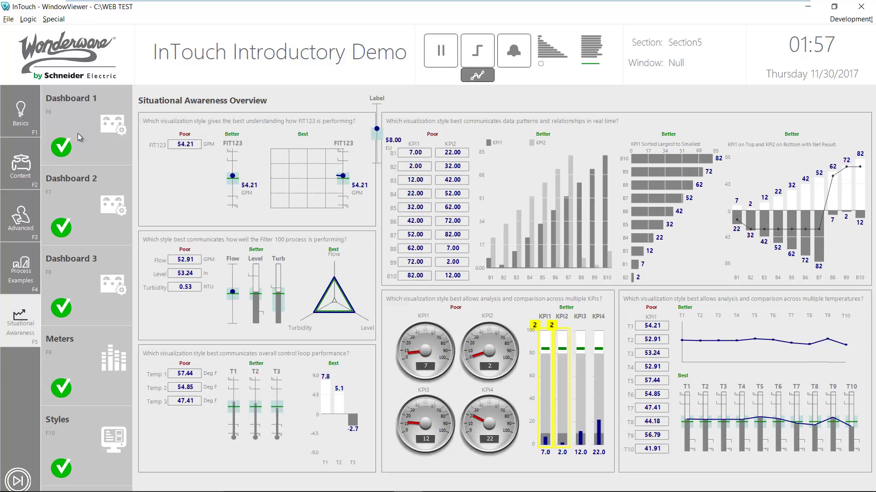
left_click(83, 185)
left_click(89, 268)
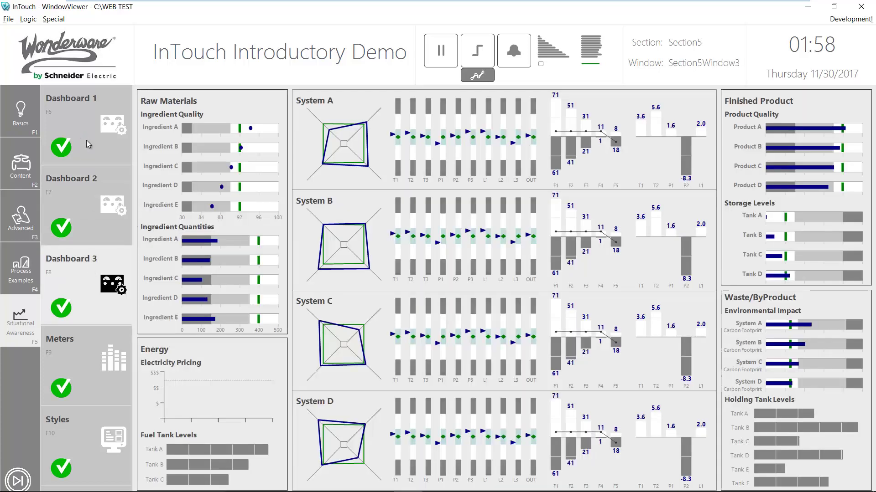
left_click(86, 141)
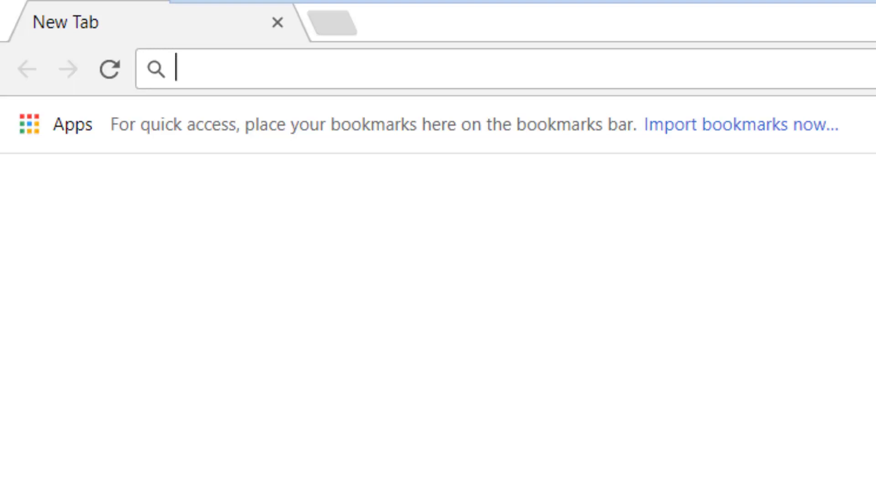
Enter localhost/intouchweb in the Chrome address bar
type("loca")
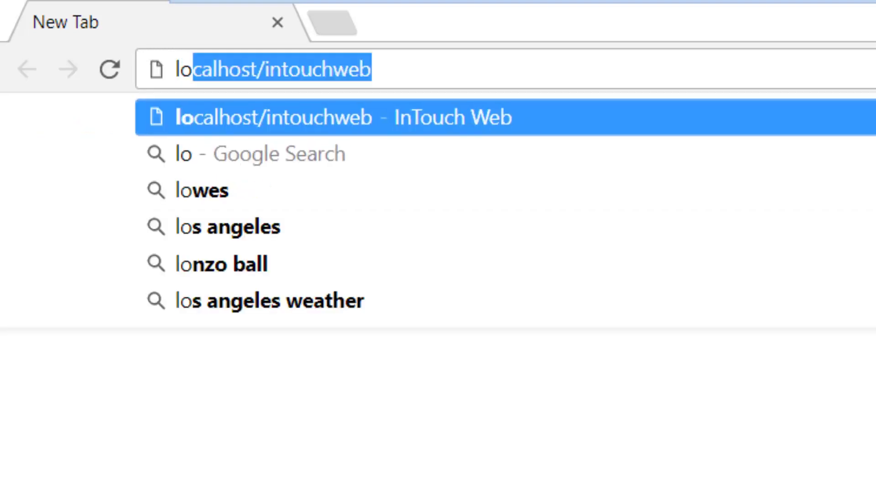
type("lhos")
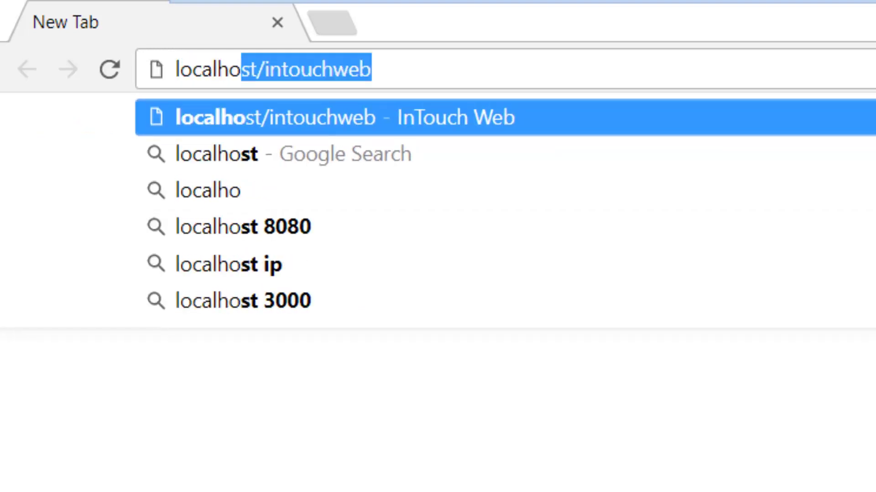
type("t")
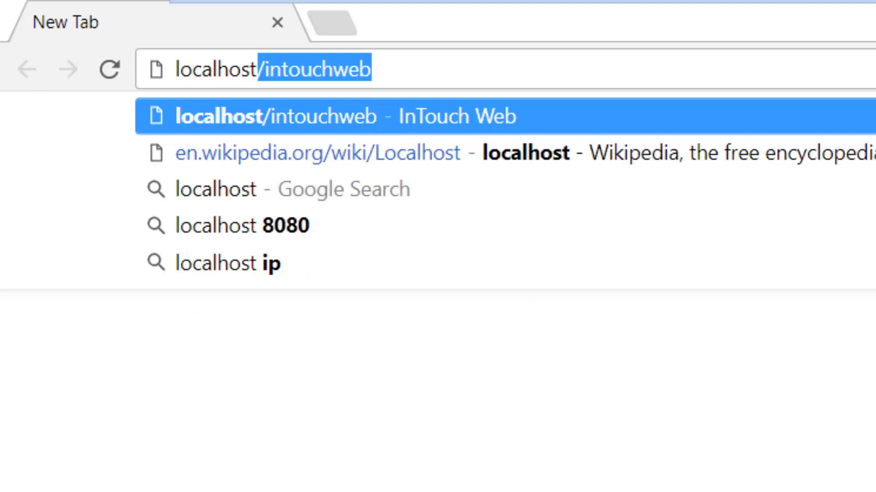
type("/")
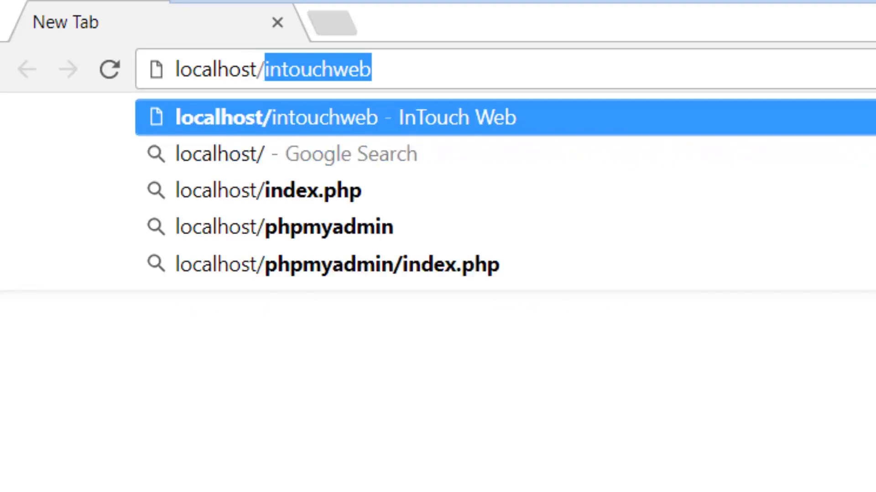
type("intouc")
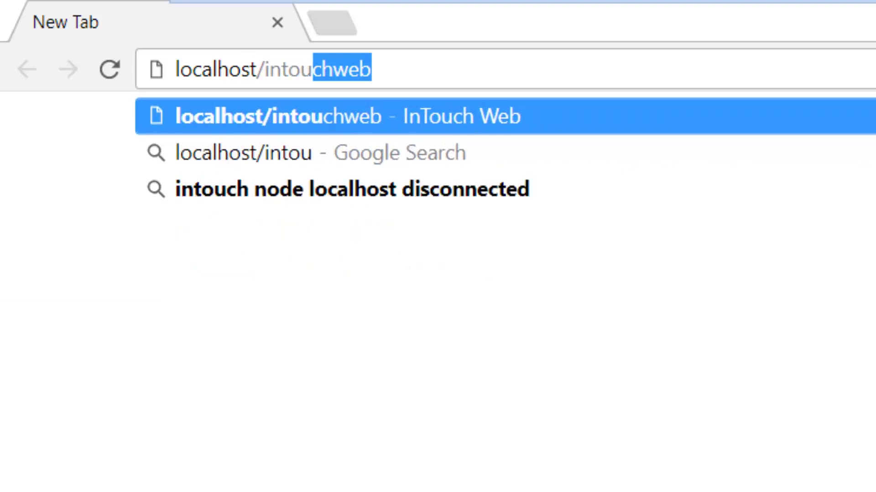
type("hweb")
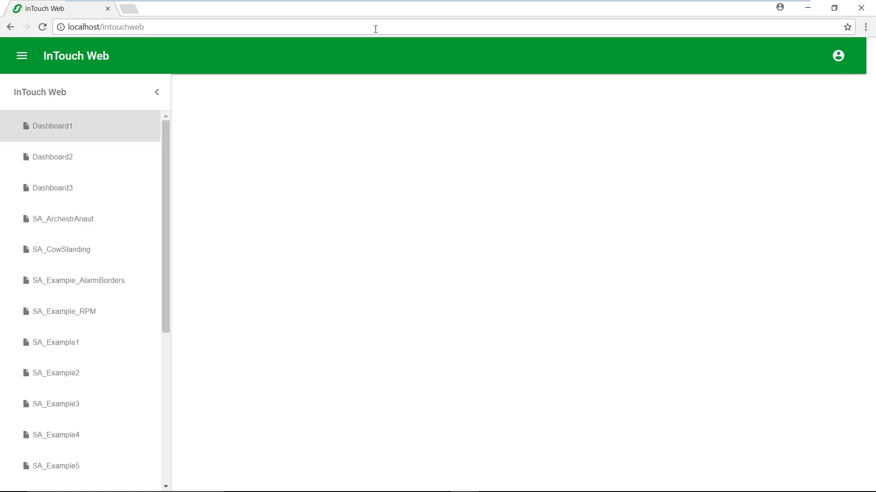
Browse Dashboard1, Dashboard3 and back to Dashboard1 in InTouch Web, then minimize Chrome
left_click(110, 133)
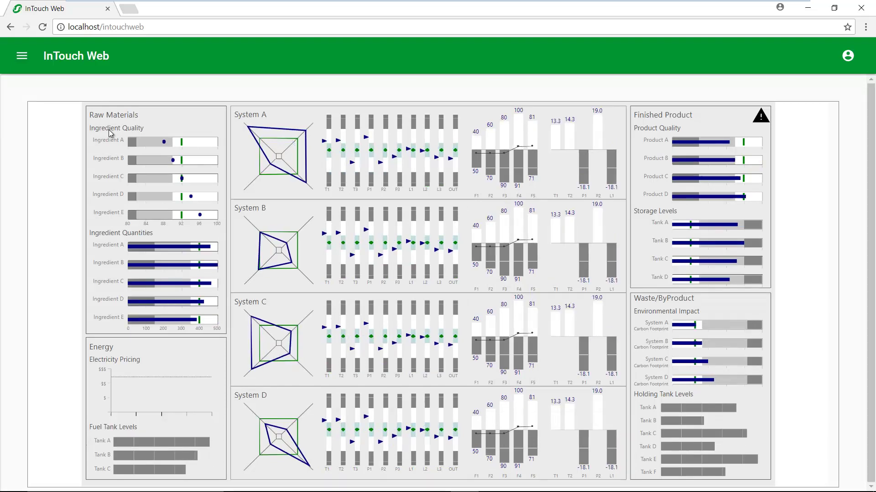
left_click(23, 57)
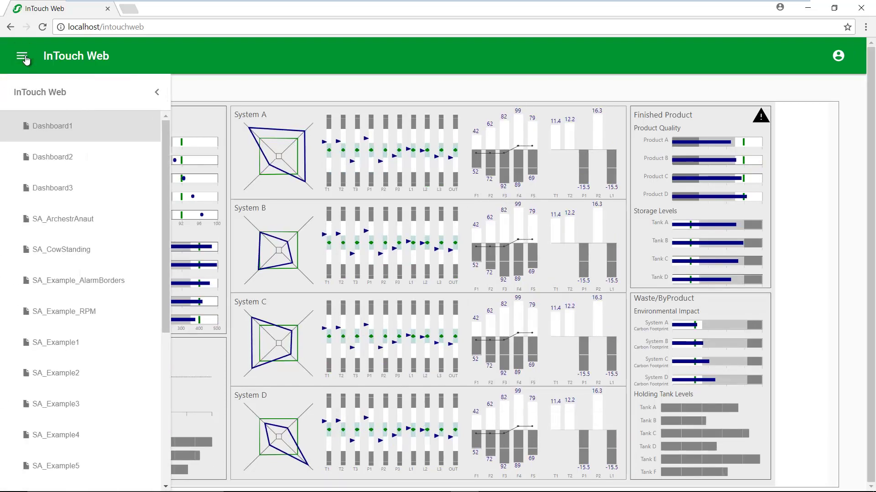
left_click(43, 189)
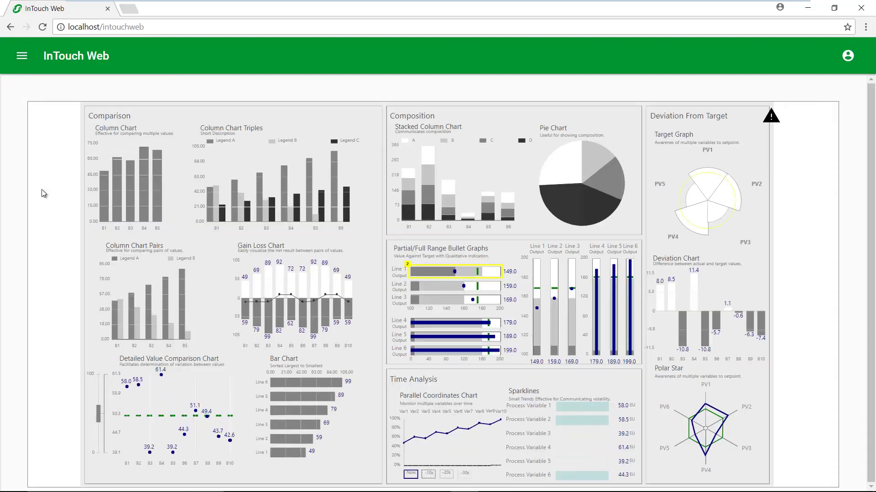
left_click(27, 58)
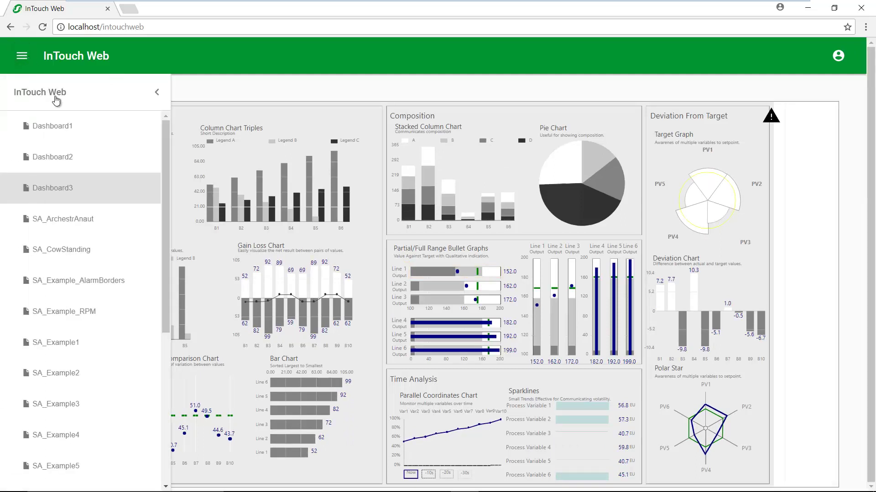
left_click(68, 126)
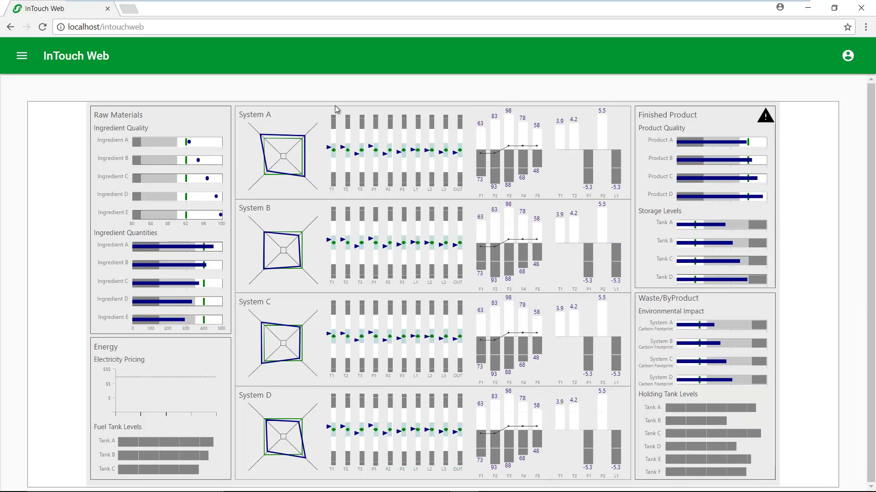
left_click(808, 9)
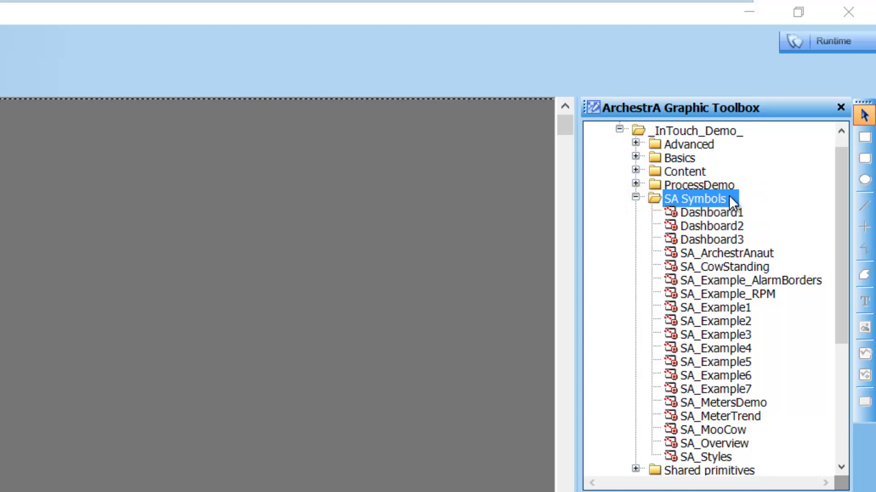
Make SA Symbols the Web Client Root Folder, then collapse the folder
right_click(730, 196)
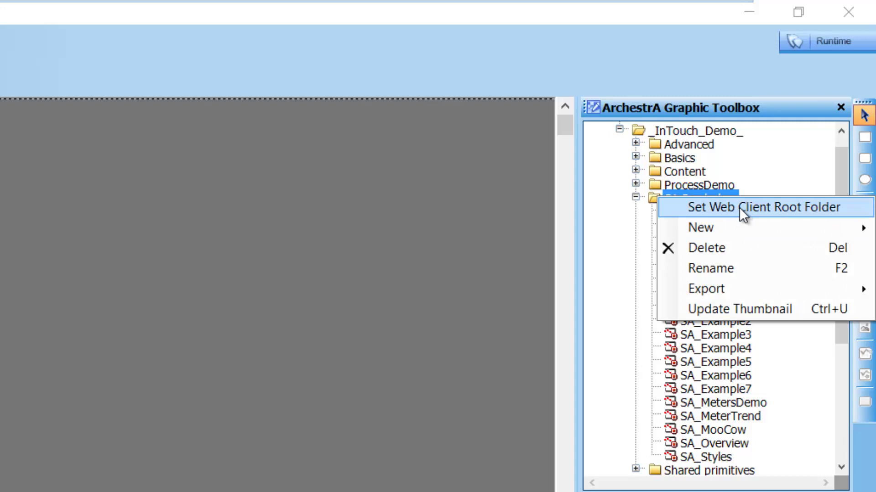
left_click(739, 208)
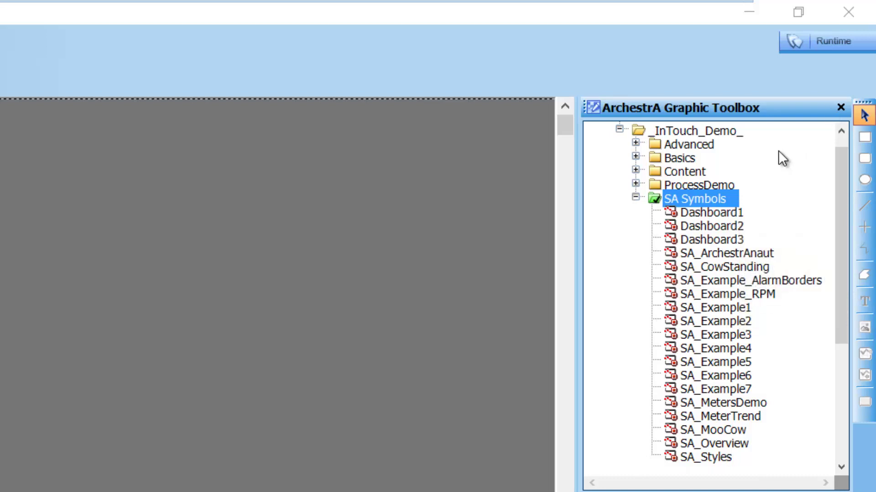
left_click(636, 198)
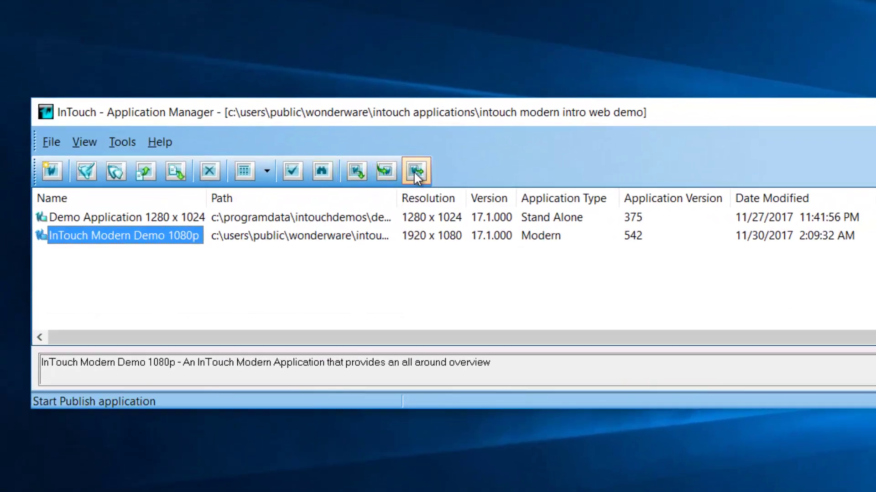
Publish InTouch Modern Demo 1080p to c:\web test
left_click(416, 173)
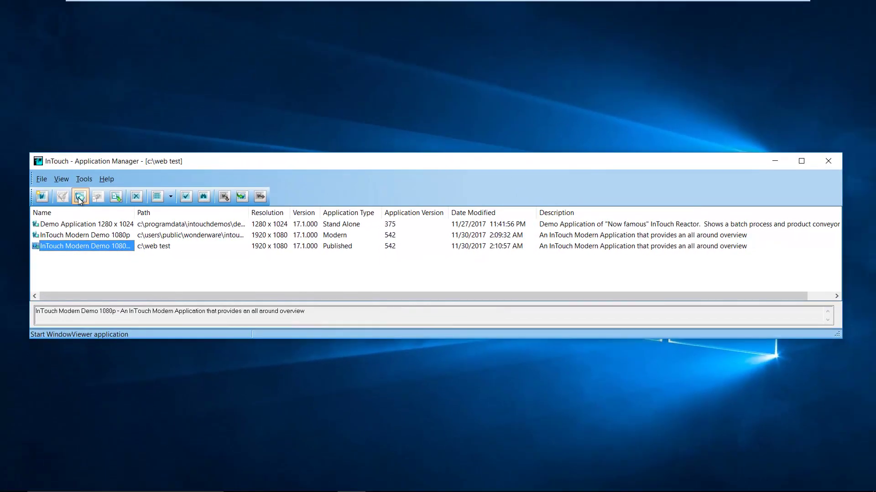
Run the published C:\WEB TEST application in WindowViewer, then open a new Chrome window
left_click(80, 198)
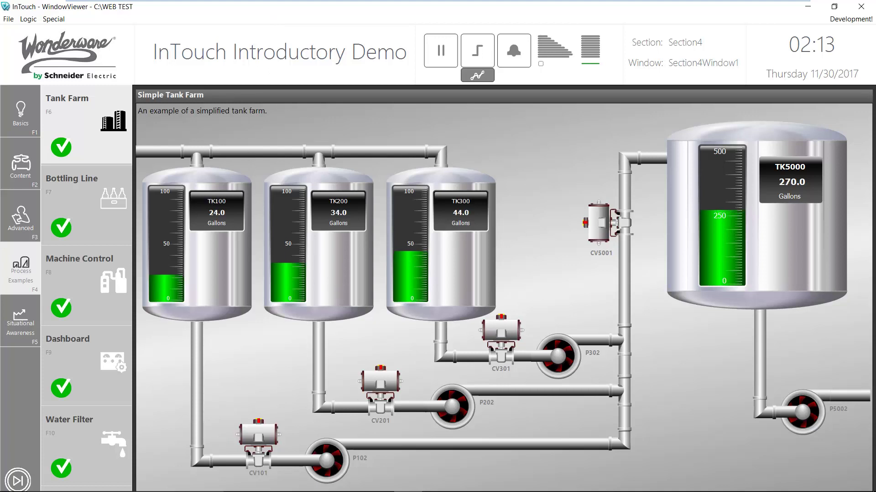
mouse_move(406, 490)
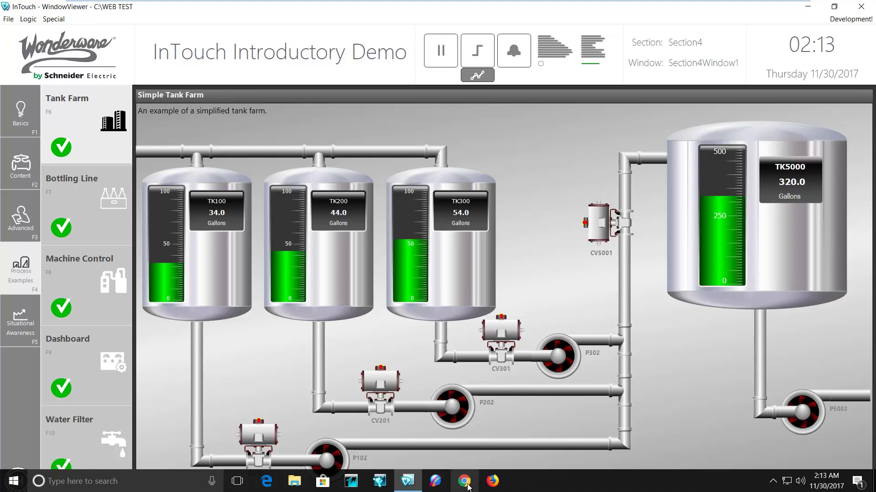
left_click(464, 481)
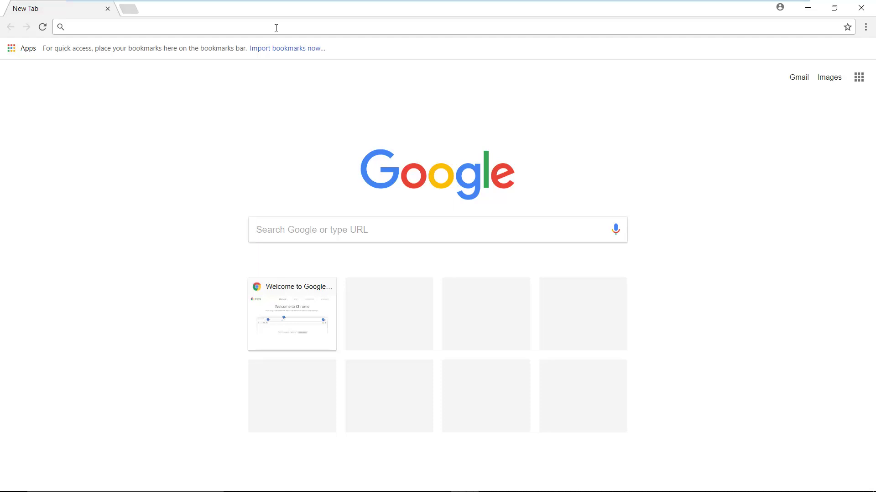
Load the InTouch Web client at localhost/intouchweb
type("loc")
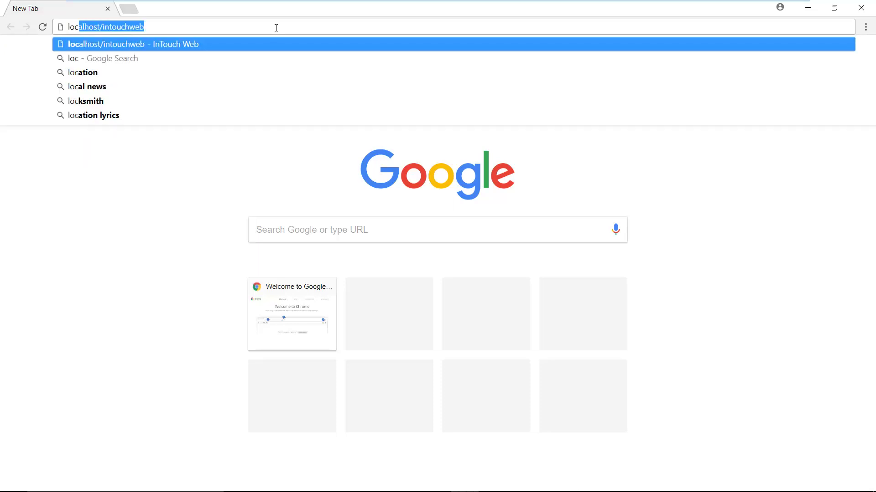
type("alhost/")
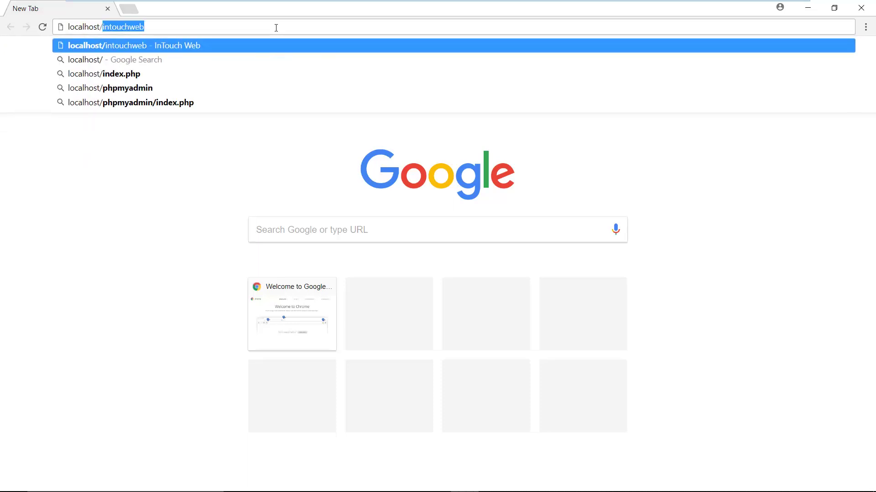
type("intouchweb")
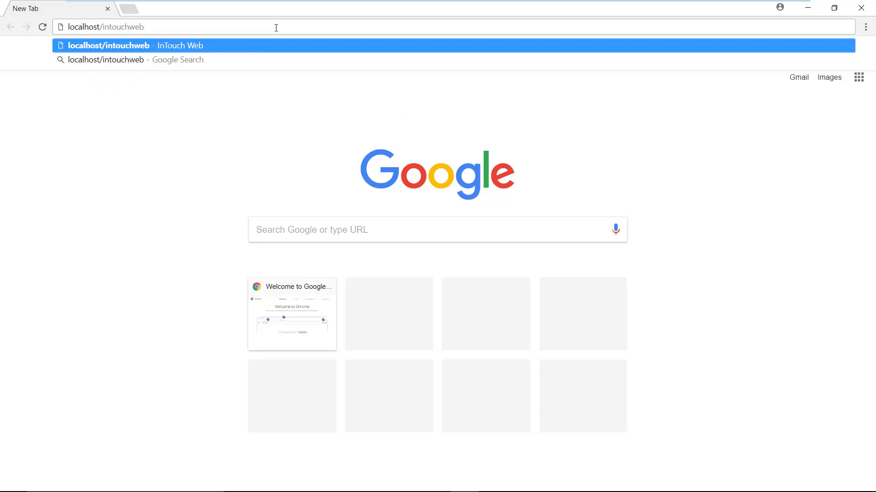
key("Return")
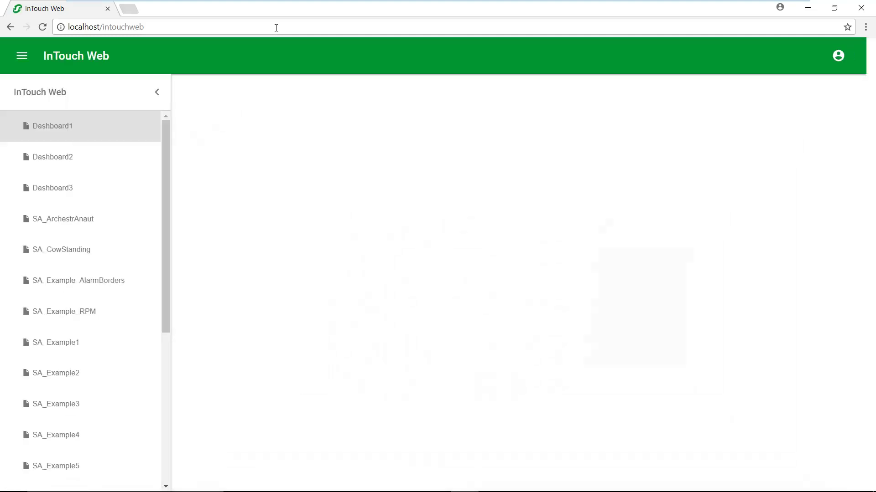
Open Dashboard1 from the InTouch Web side menu
mouse_move(839, 55)
left_click(112, 130)
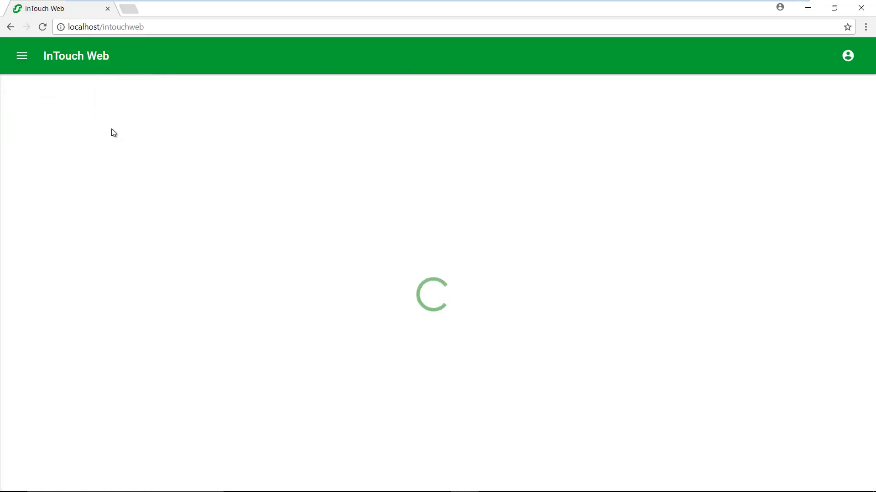